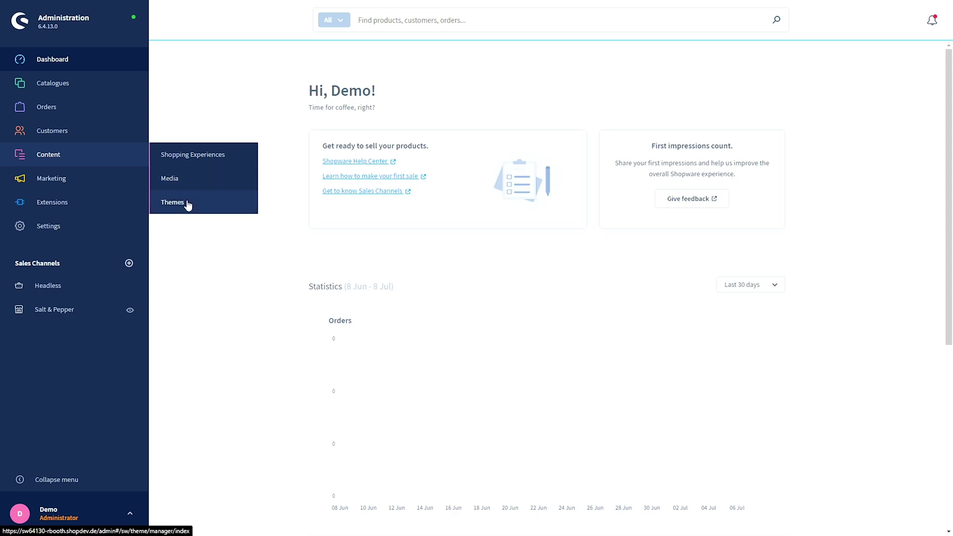
Open the Shopping Experiences layout overview and check which sorting options it offers.
mouse_move(105, 162)
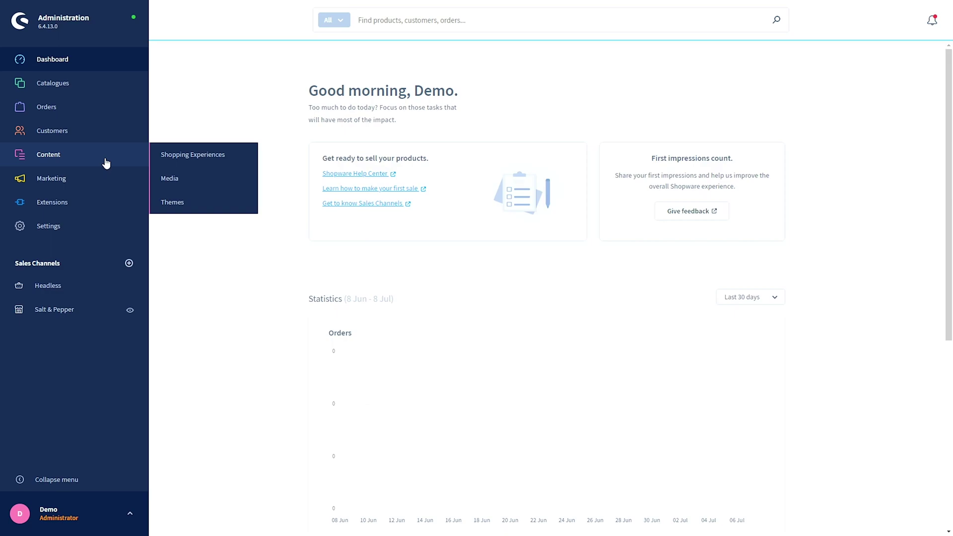
click(176, 162)
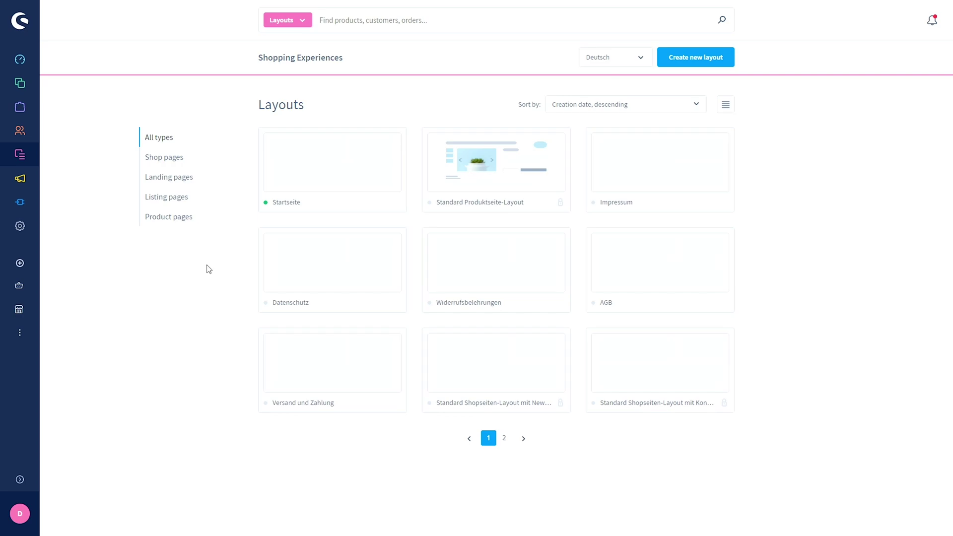
click(660, 106)
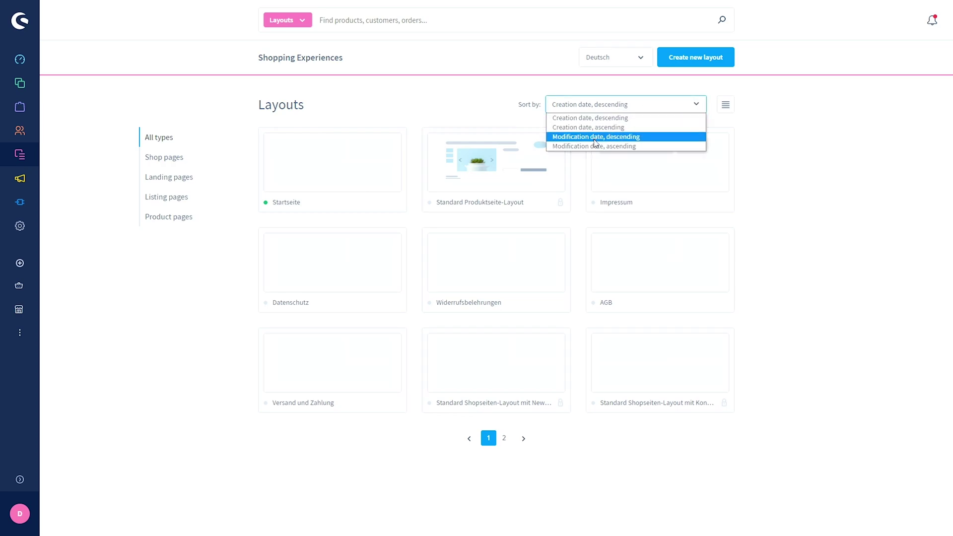
click(782, 111)
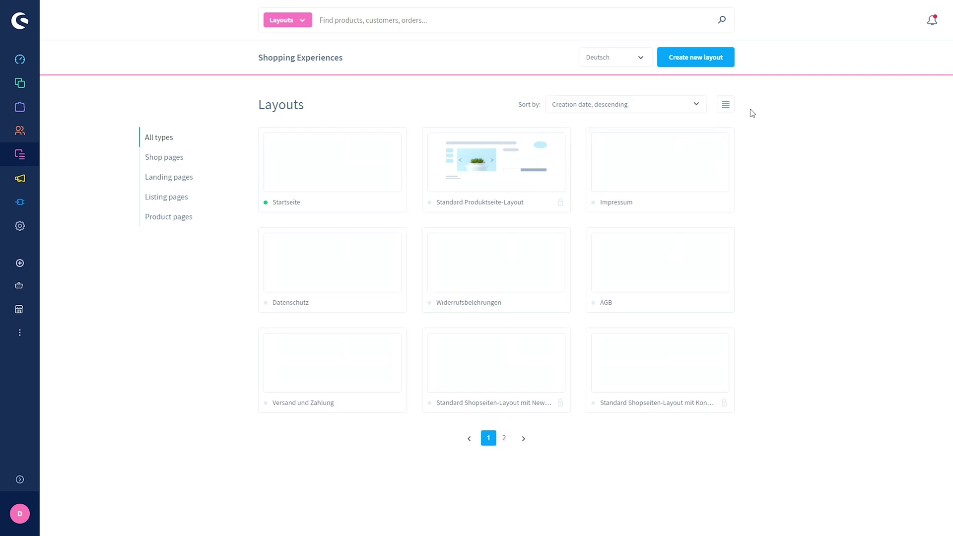
Show the layouts as a list, return to the grid display, and check the available content languages.
click(724, 108)
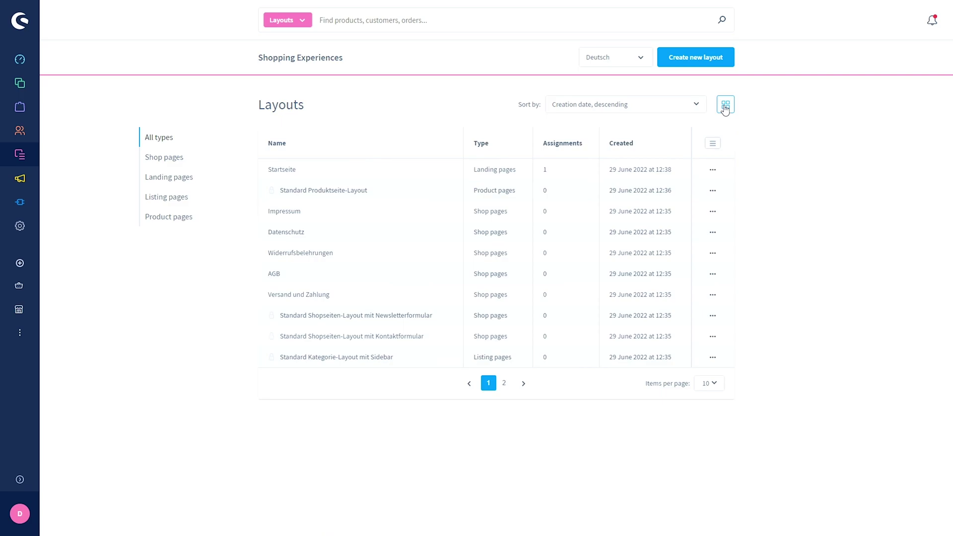
click(725, 108)
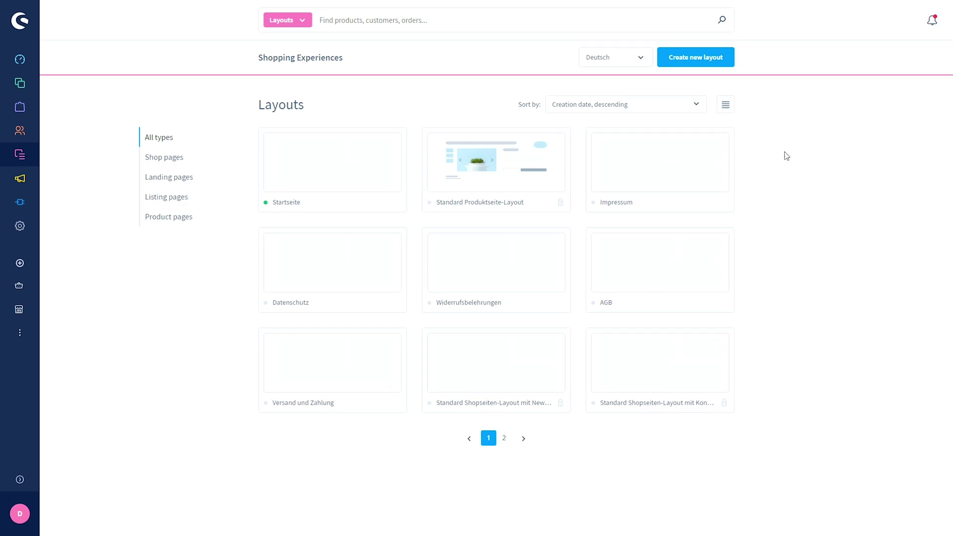
click(639, 60)
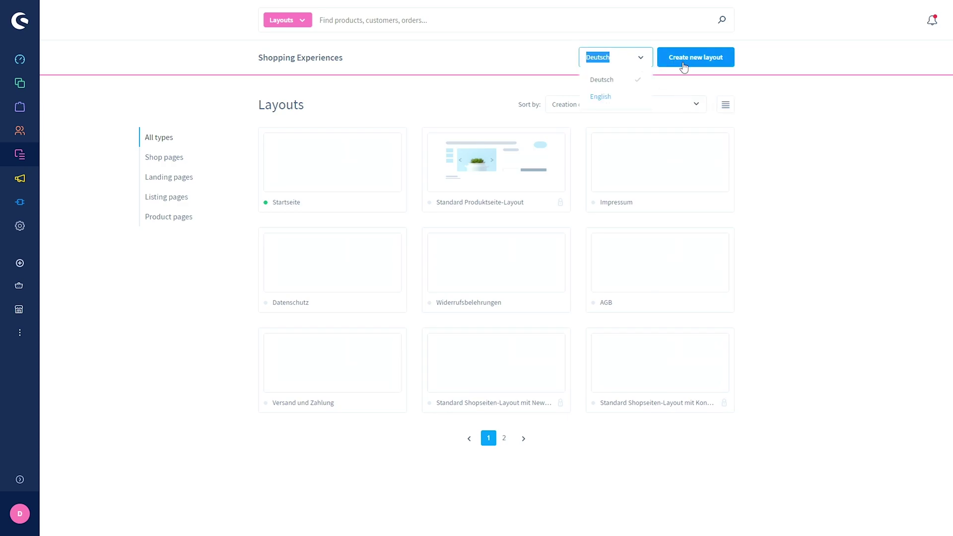
click(788, 118)
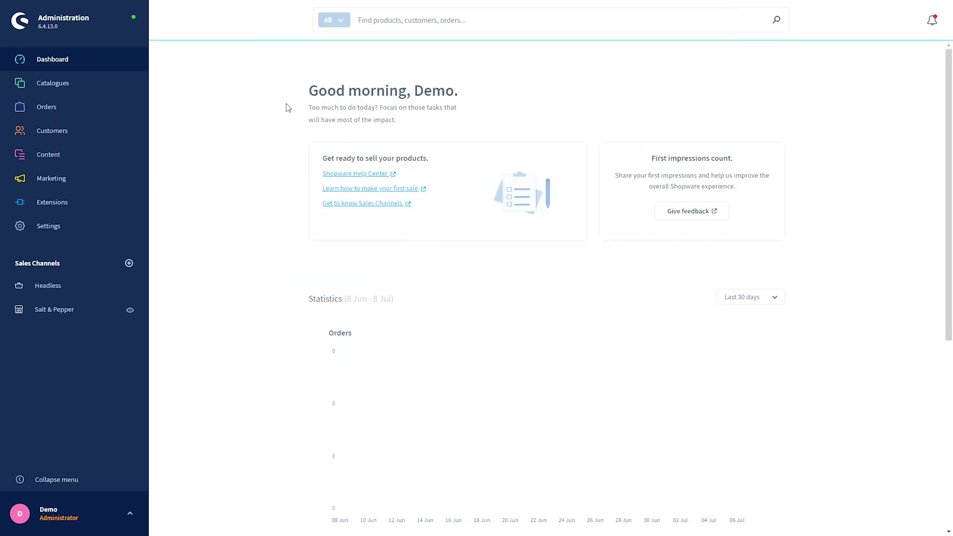
Open the Media overview and examine its language, file upload and sorting options.
mouse_move(99, 153)
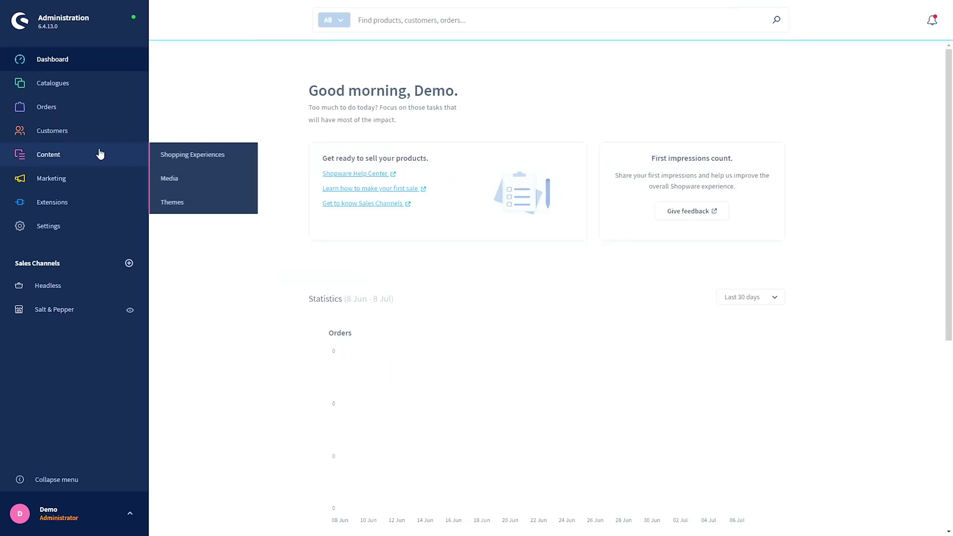
click(197, 184)
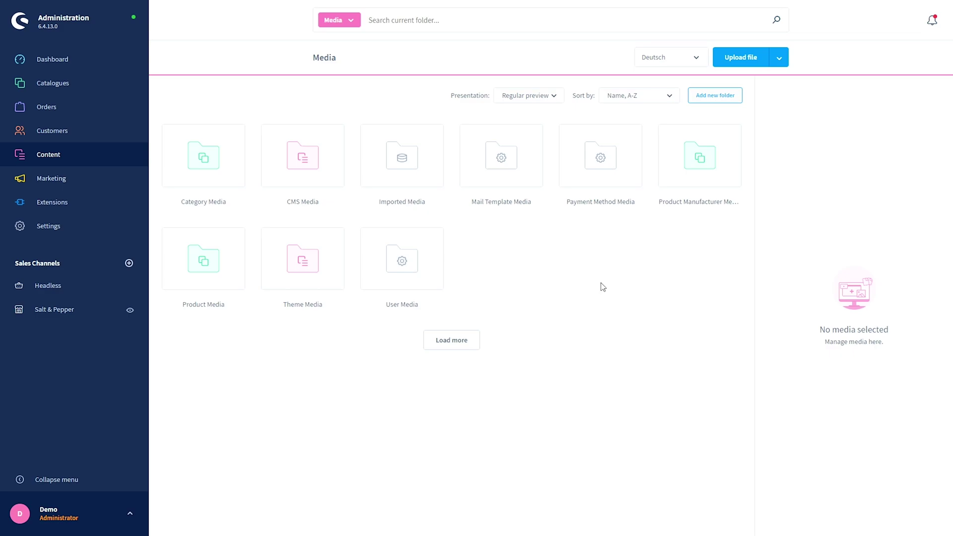
click(694, 60)
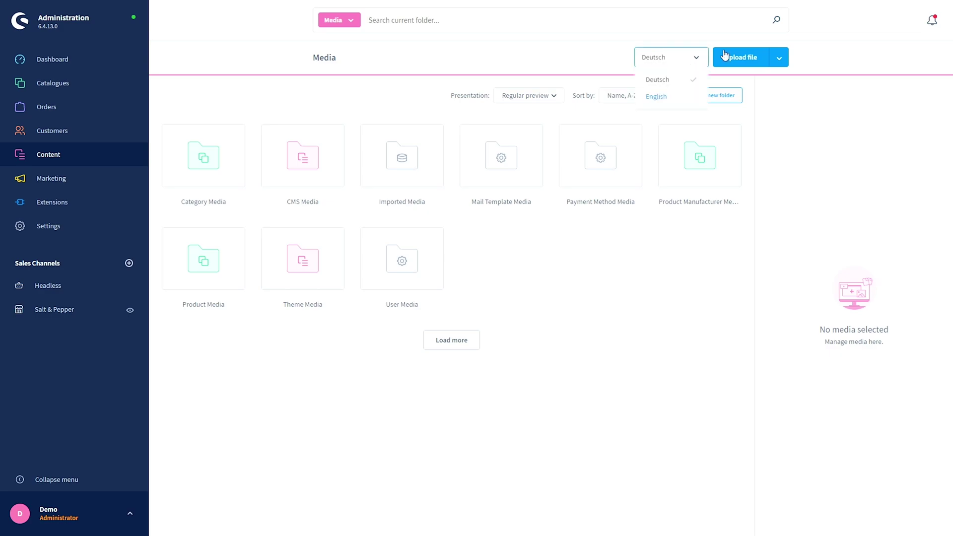
click(814, 59)
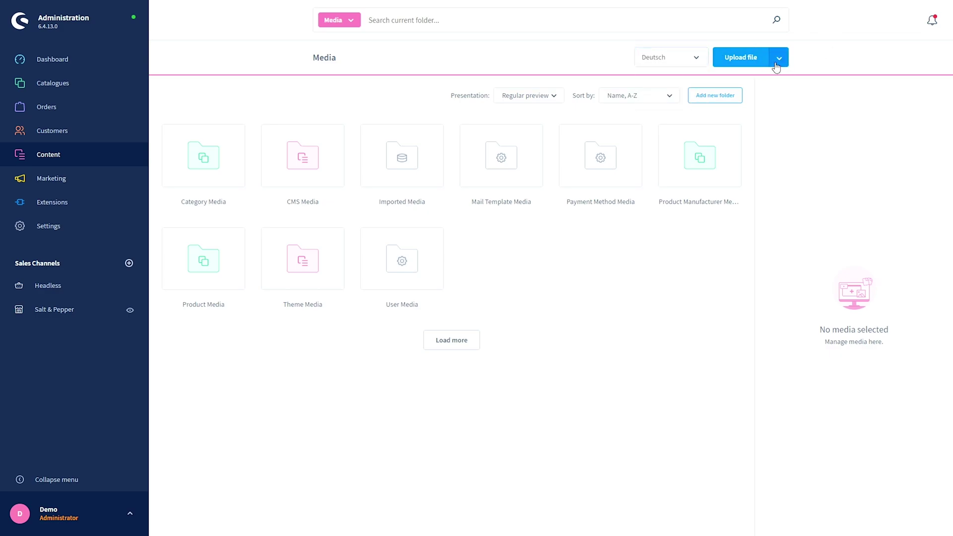
click(779, 60)
click(679, 272)
click(669, 97)
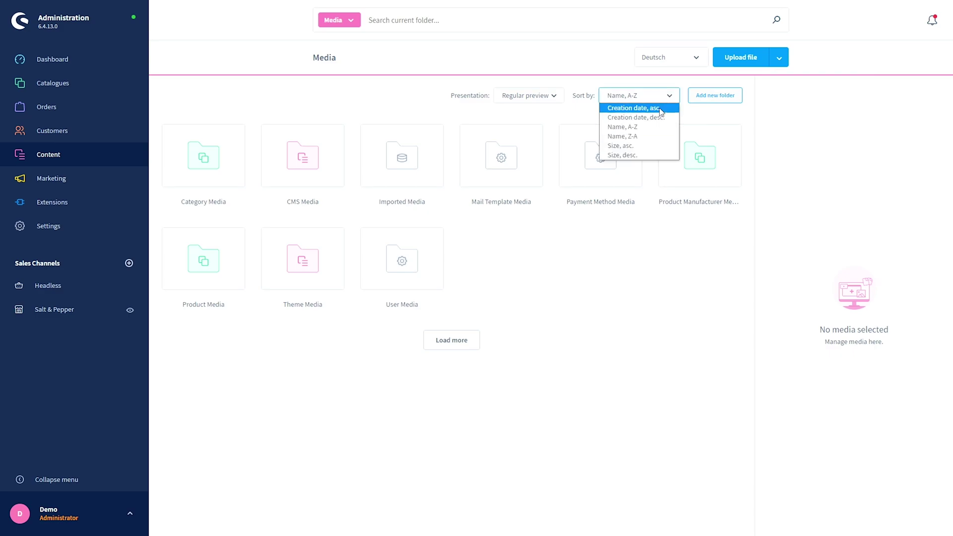
click(654, 280)
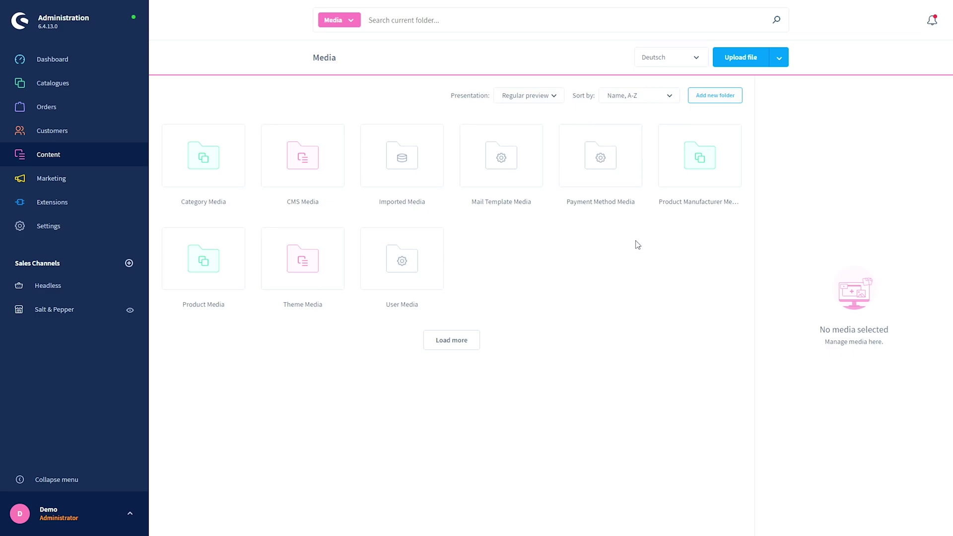
Preview the media folders in small, regular, large and list presentation, ending on Regular preview.
click(555, 101)
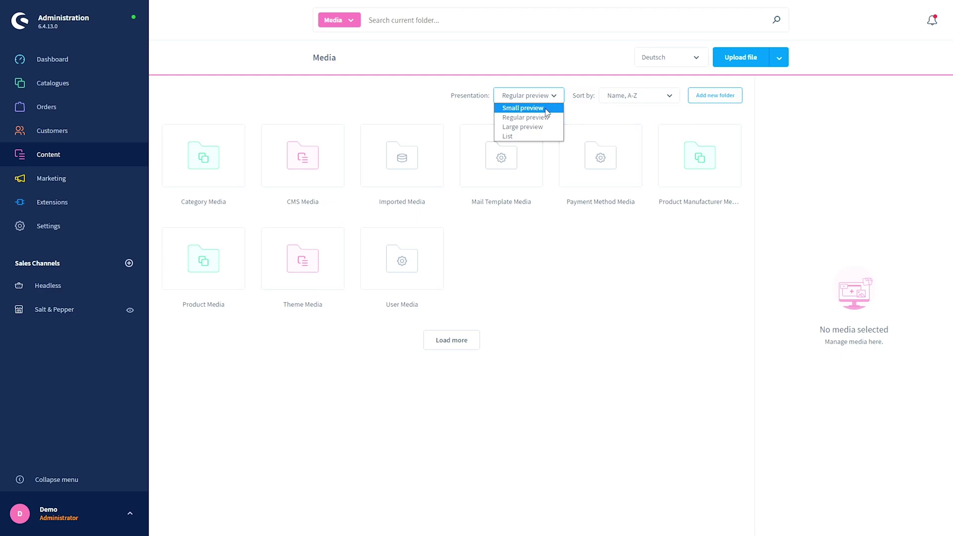
click(547, 110)
click(550, 96)
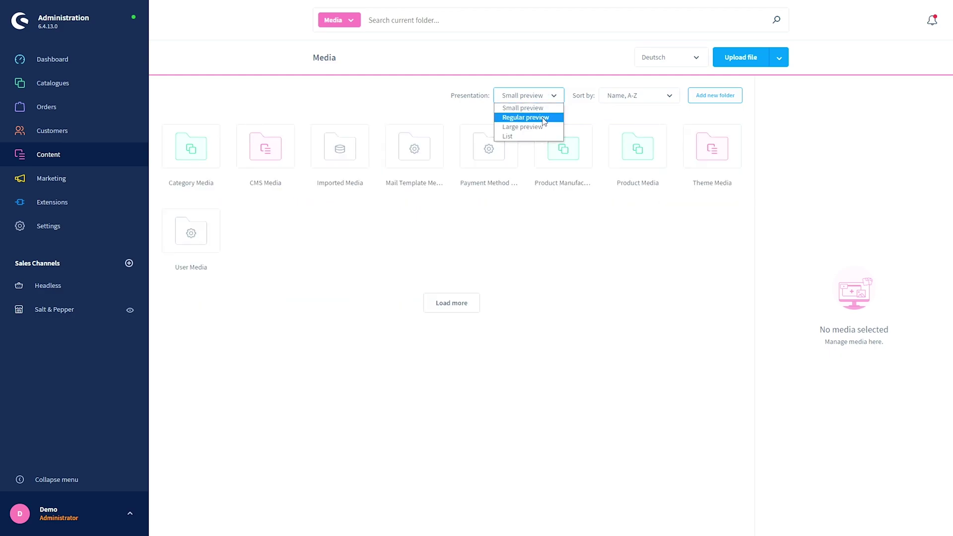
click(541, 119)
click(550, 100)
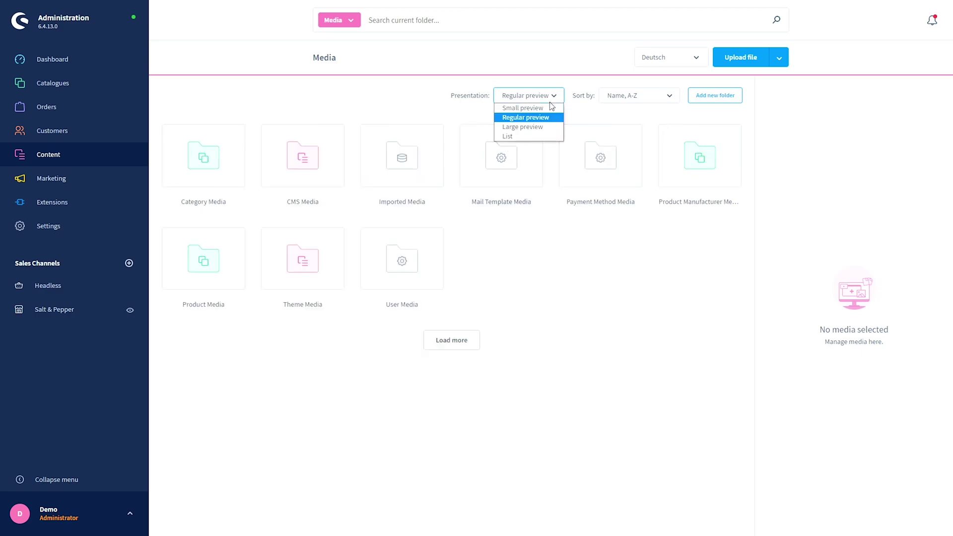
click(544, 127)
click(552, 97)
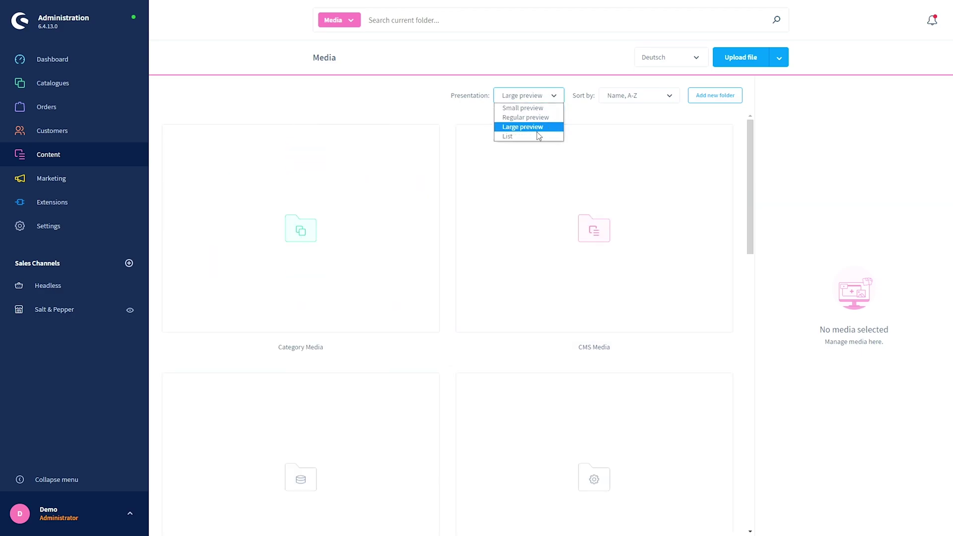
click(531, 136)
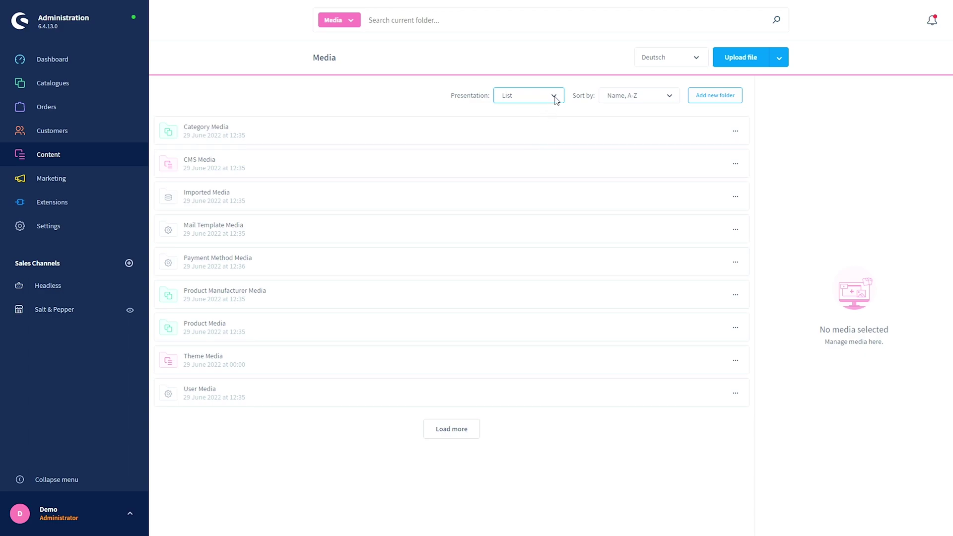
click(555, 98)
click(542, 119)
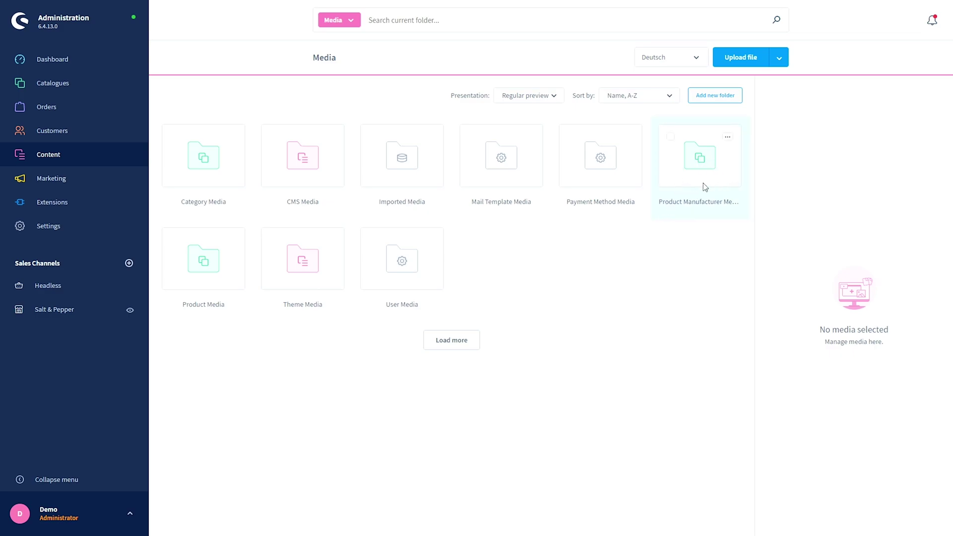
Show the contents of the Product Manufacturer Media folder and return to the main Media folder.
click(727, 139)
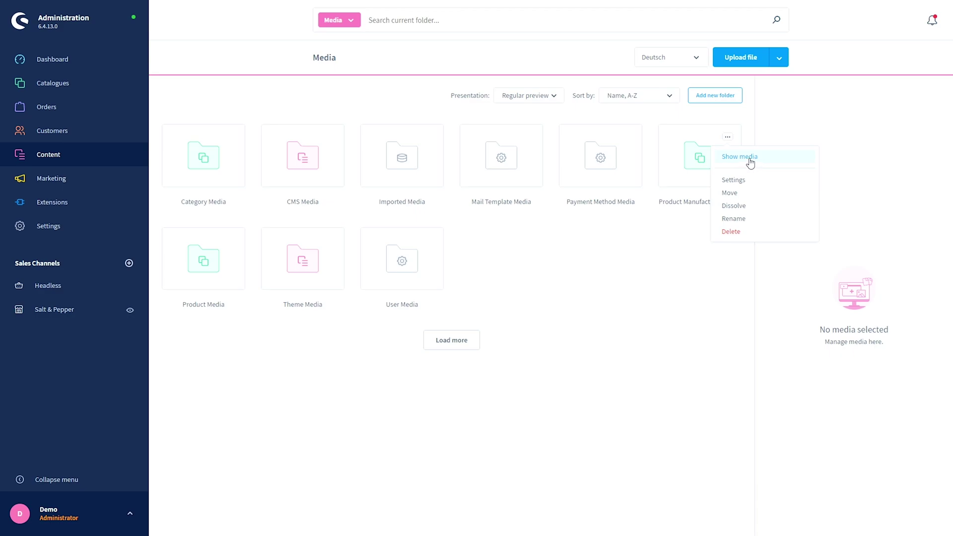
click(750, 157)
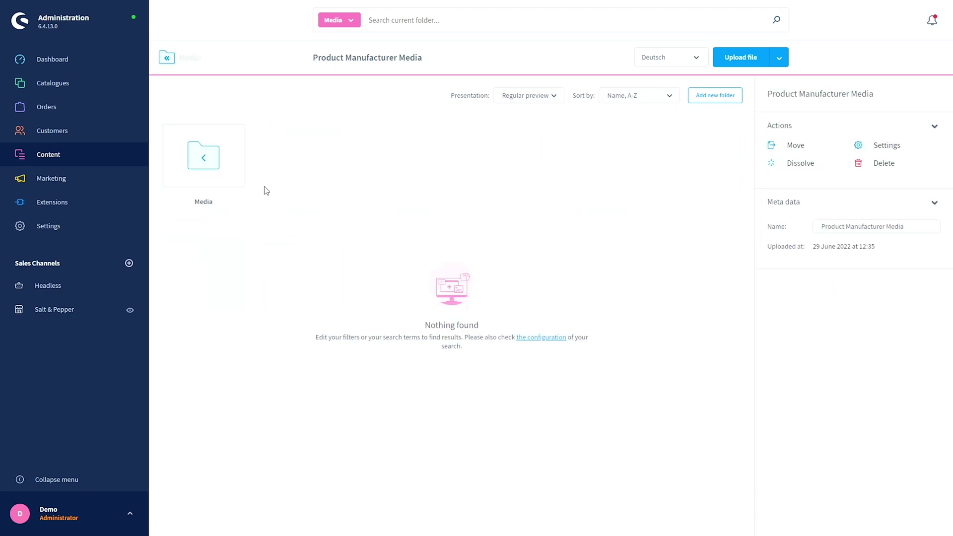
click(221, 164)
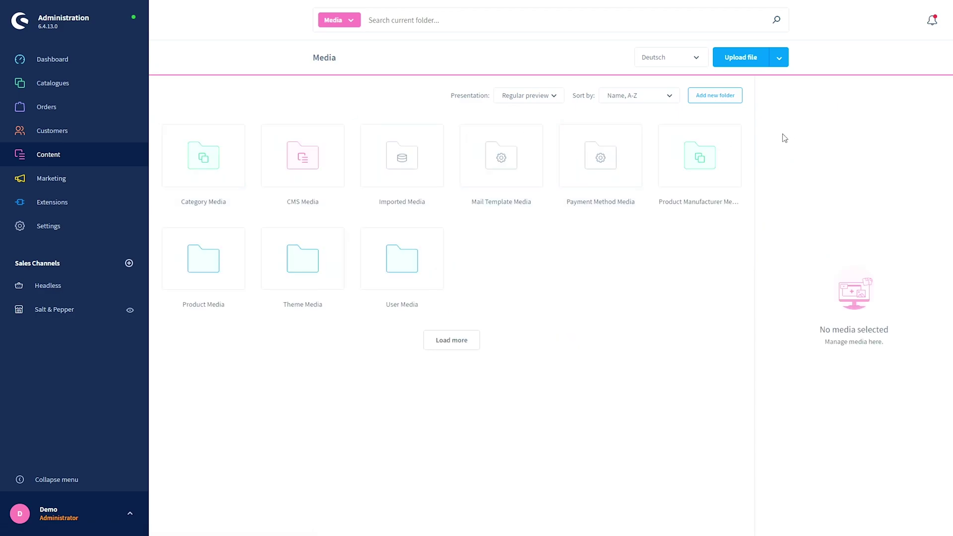
Examine the Product Manufacturer Media folder's default location choices and thumbnail settings, leaving without saving.
click(727, 139)
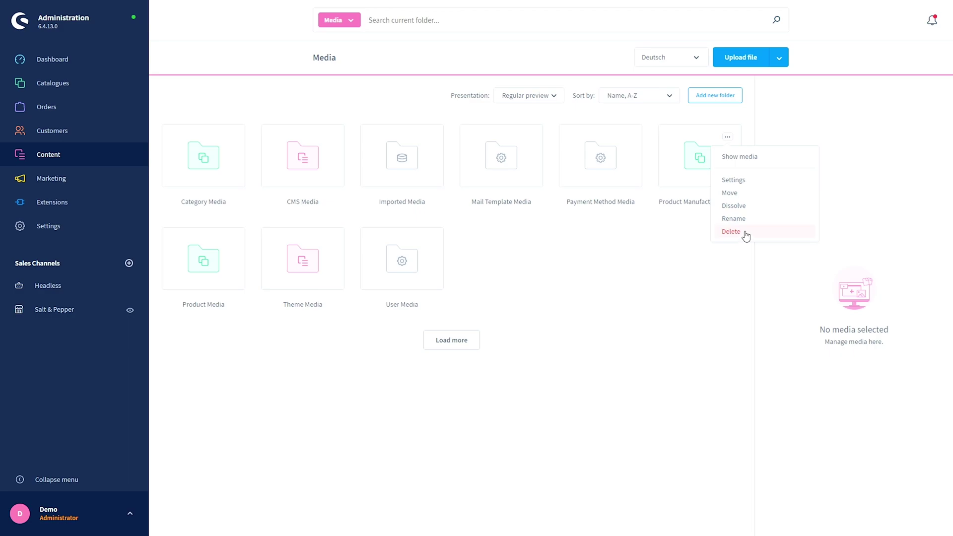
click(733, 181)
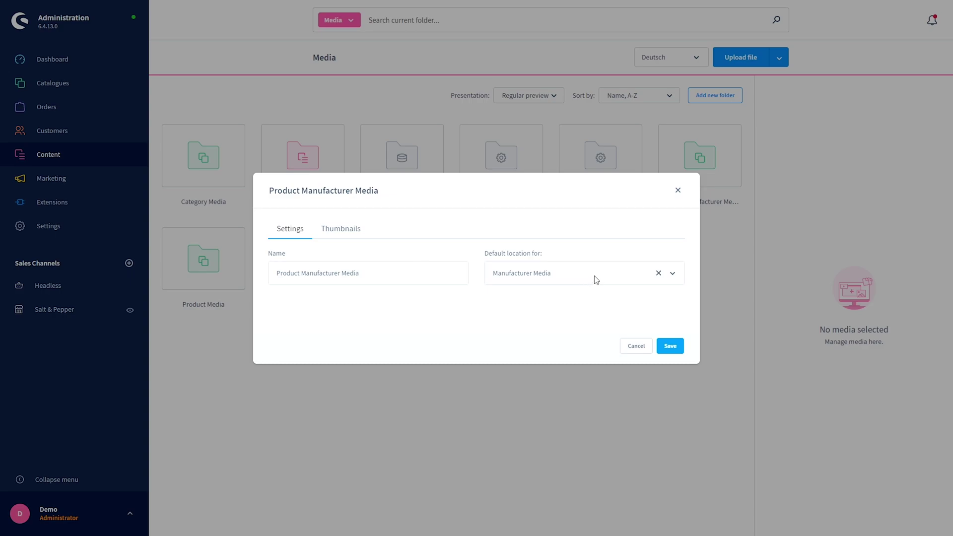
click(674, 275)
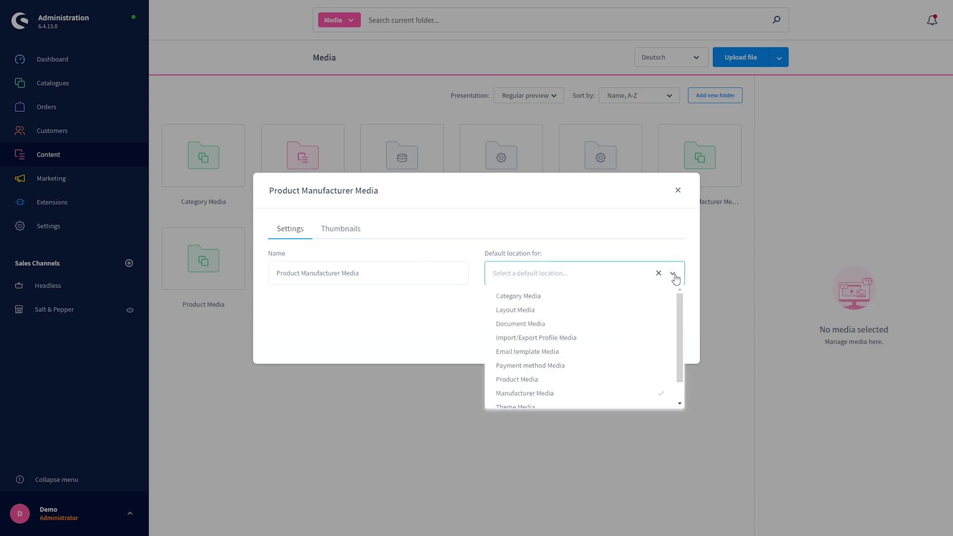
click(670, 248)
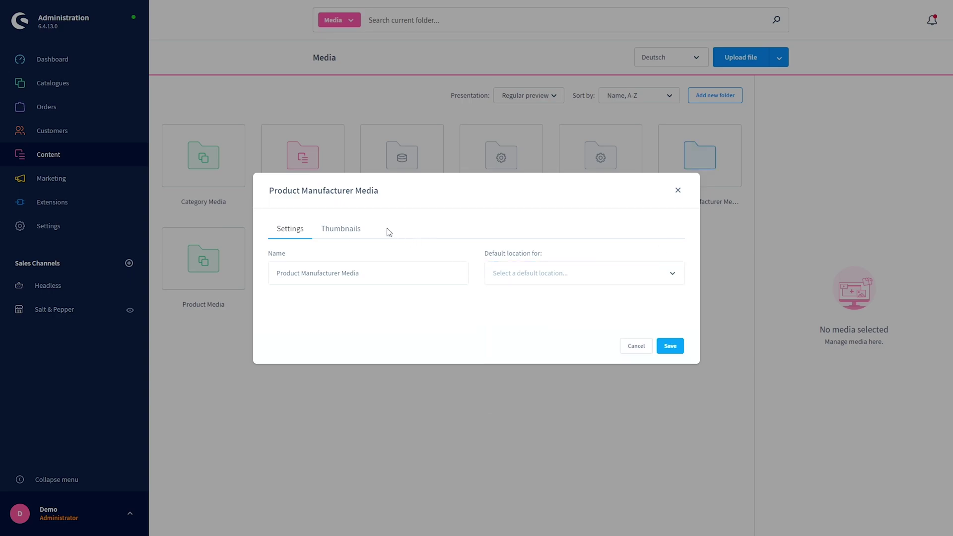
click(347, 233)
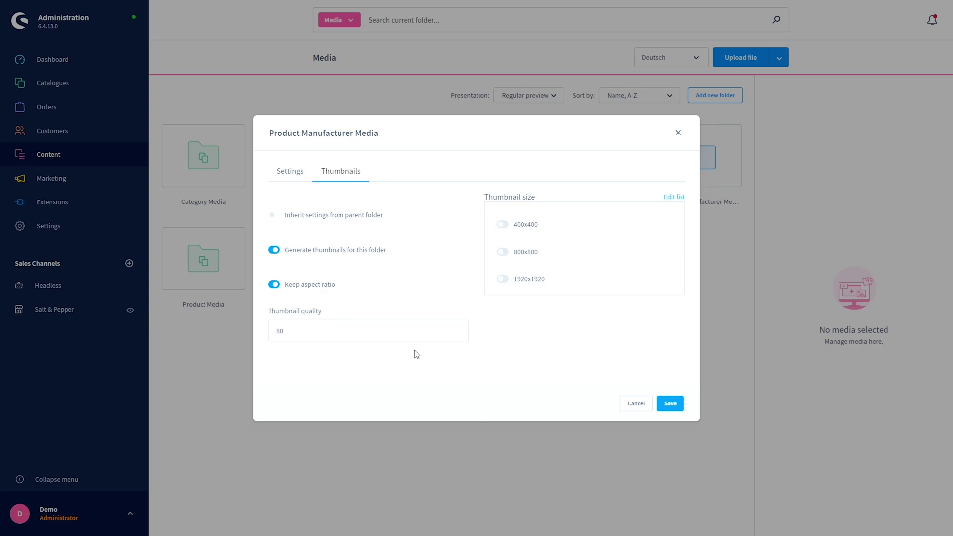
click(642, 405)
View the possible target folders for moving Product Manufacturer Media, then cancel the move.
click(728, 139)
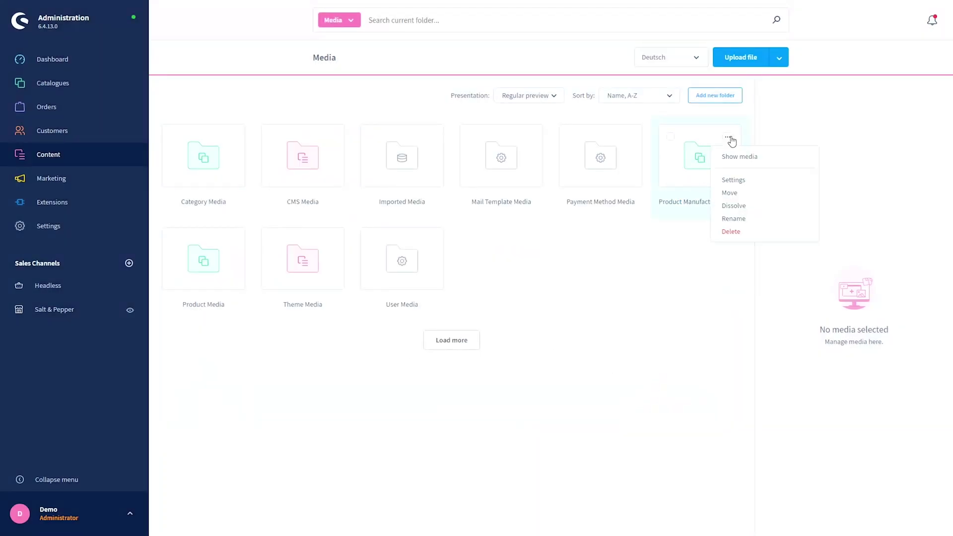
click(730, 193)
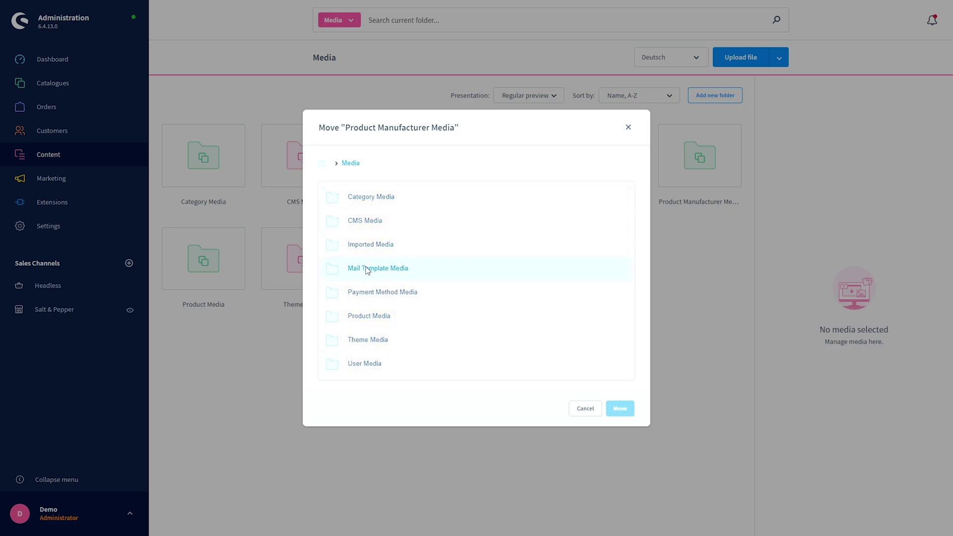
click(580, 410)
Open the dissolve confirmation for the Product Manufacturer Media folder and close it without dissolving.
click(728, 139)
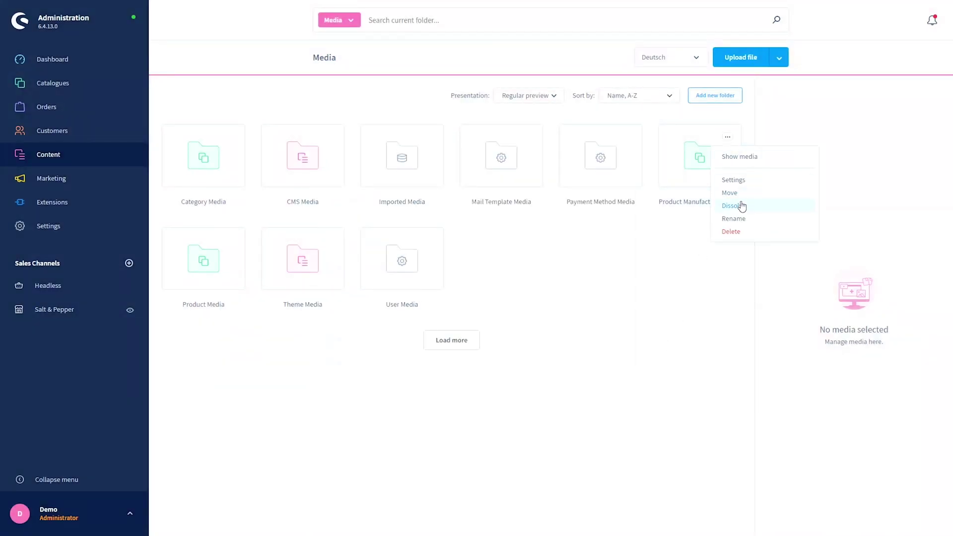
click(730, 205)
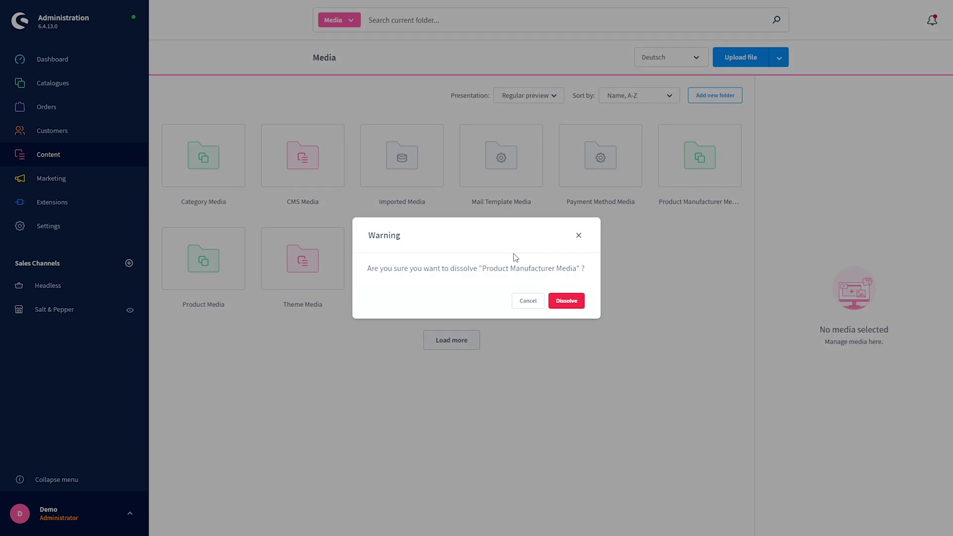
click(577, 235)
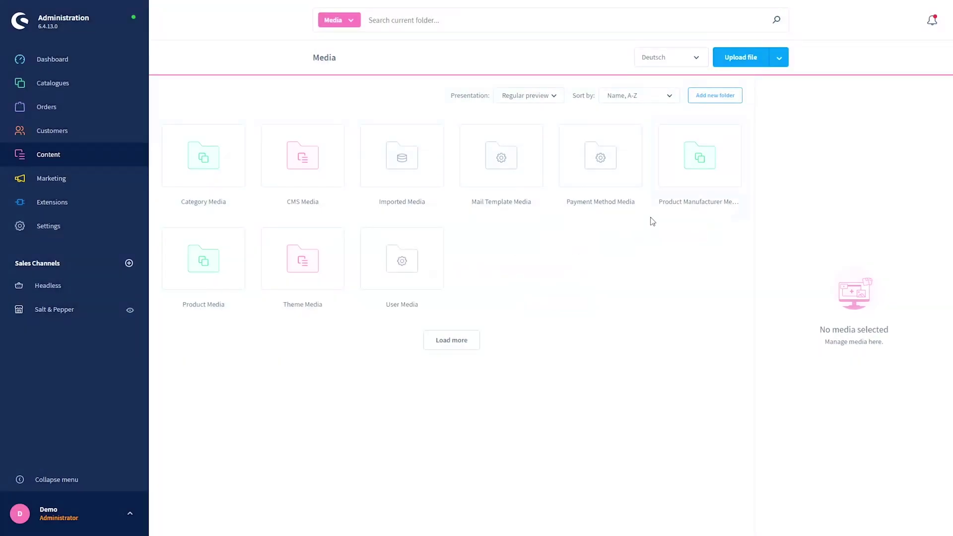
Open the Product Manufacturer Media folder's name for editing, leave it without renaming, and display the folder's available actions again.
click(729, 139)
click(731, 218)
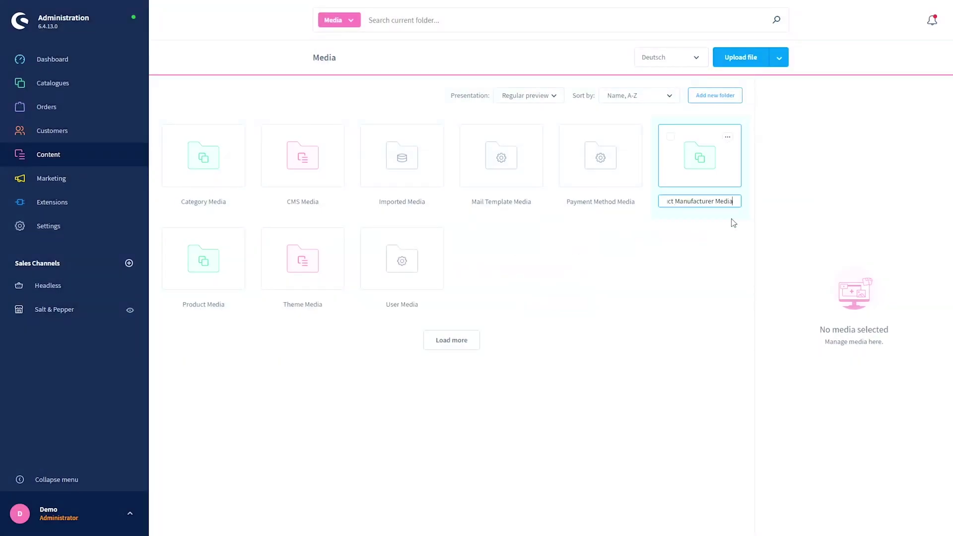
double_click(694, 201)
click(723, 201)
click(727, 137)
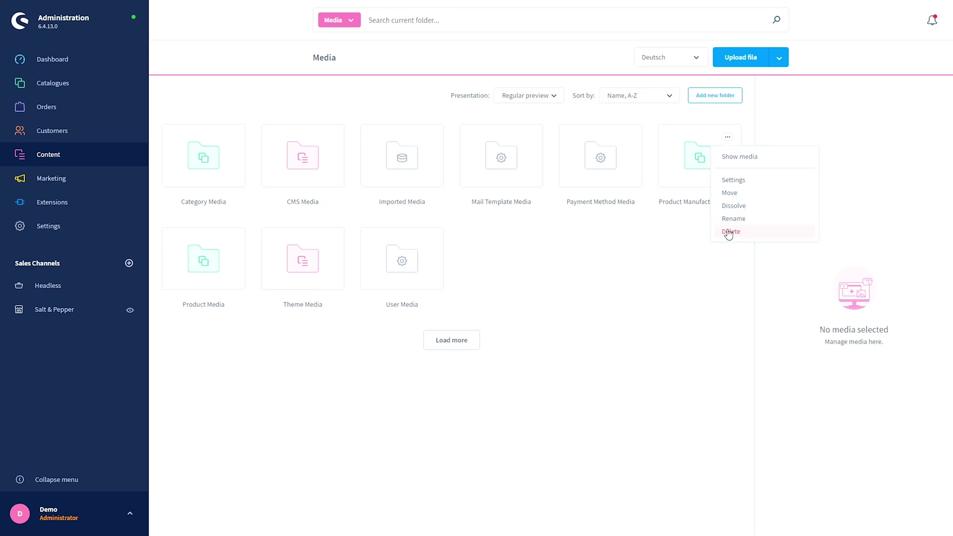
Dismiss the folder's actions, open the CMS Media folder and display the details of hq_1280x1280.jpg.
click(647, 251)
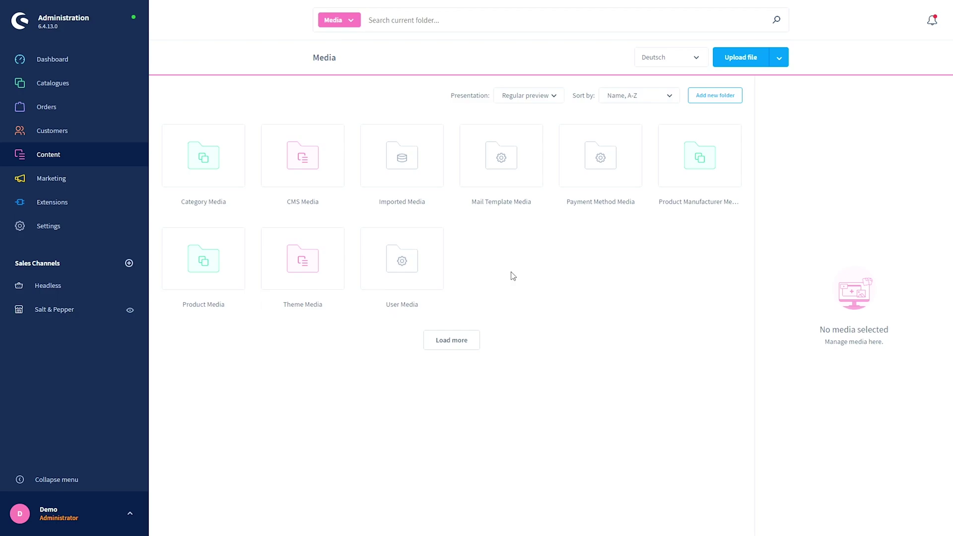
click(324, 166)
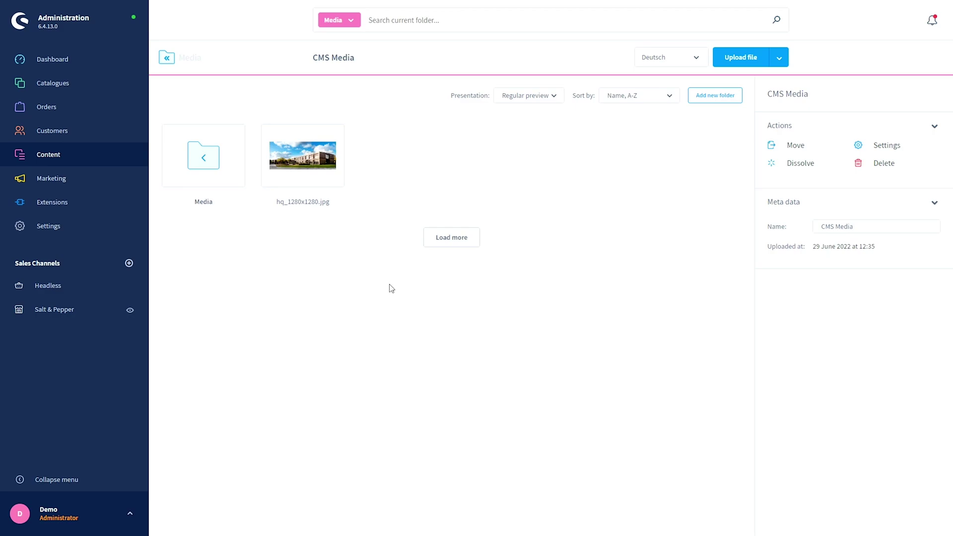
click(319, 157)
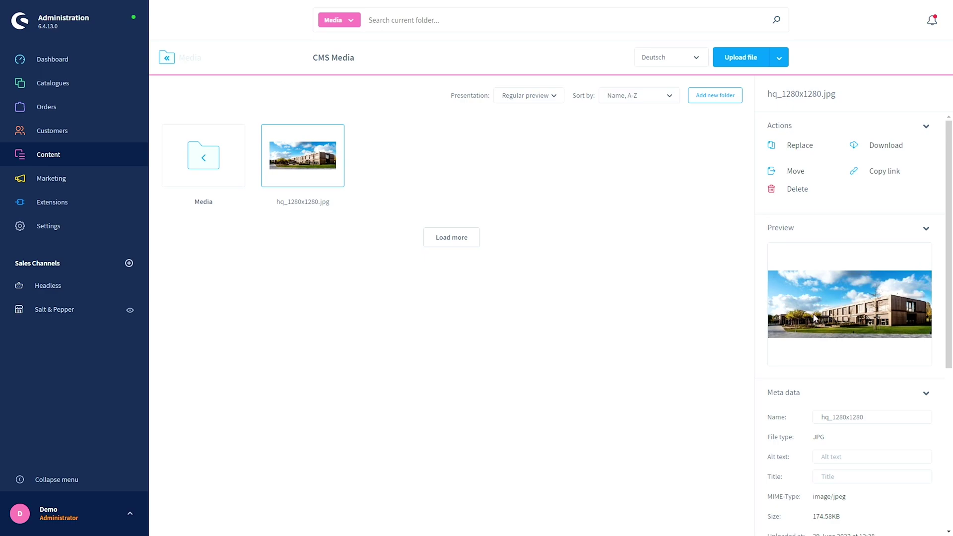
Review the image's metadata, available tags and usage, collapsing the Preview, Actions, Meta data and Tags sections.
click(924, 231)
click(927, 133)
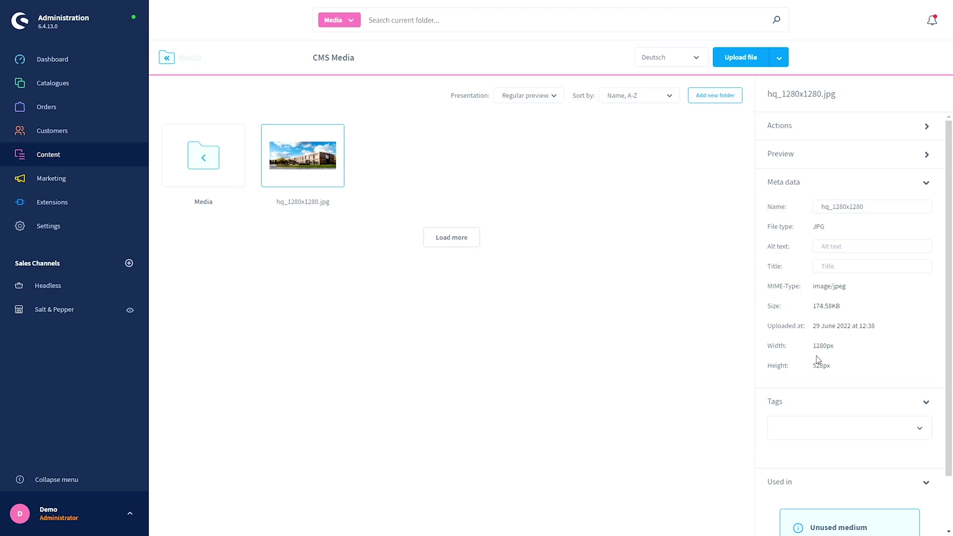
click(838, 182)
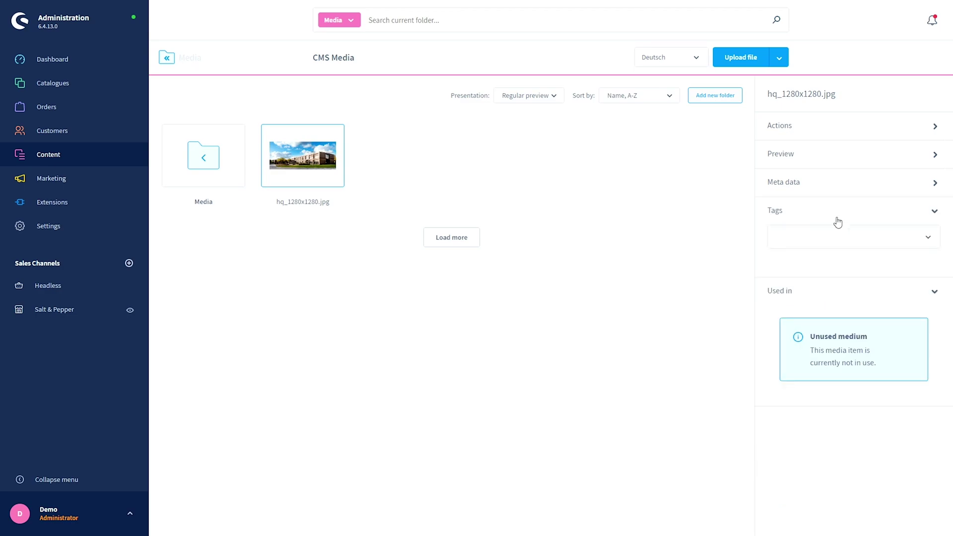
click(930, 240)
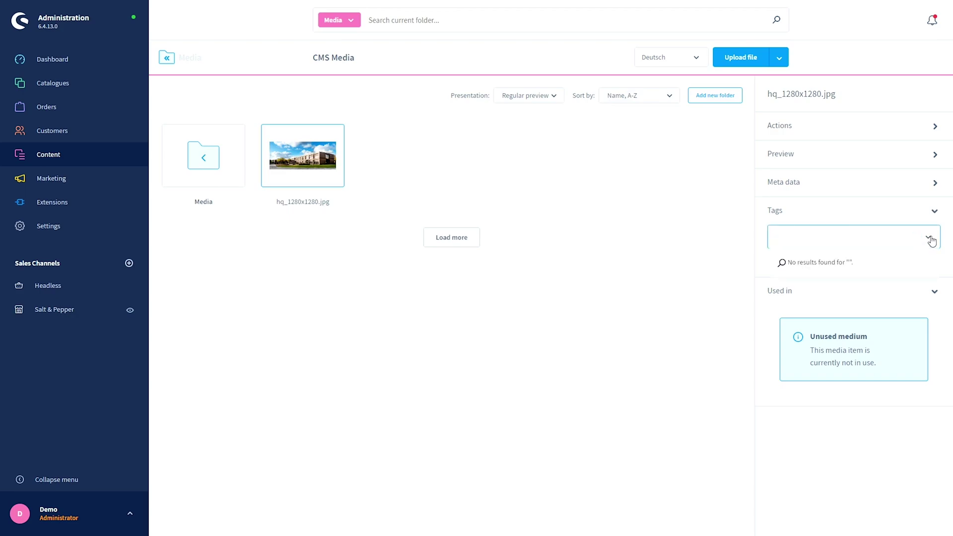
click(896, 212)
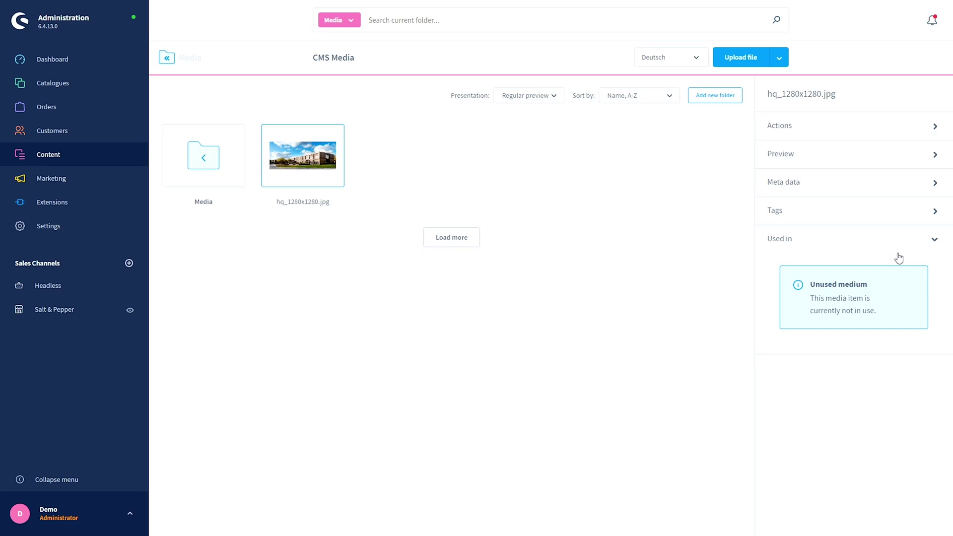
Return to the main Media folder and open the Themes overview in the Content area.
click(203, 156)
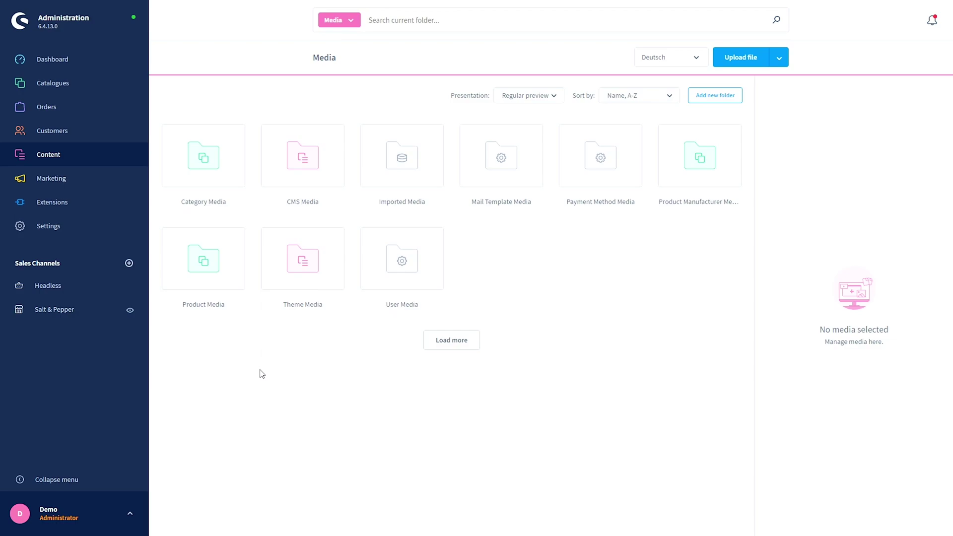
mouse_move(112, 159)
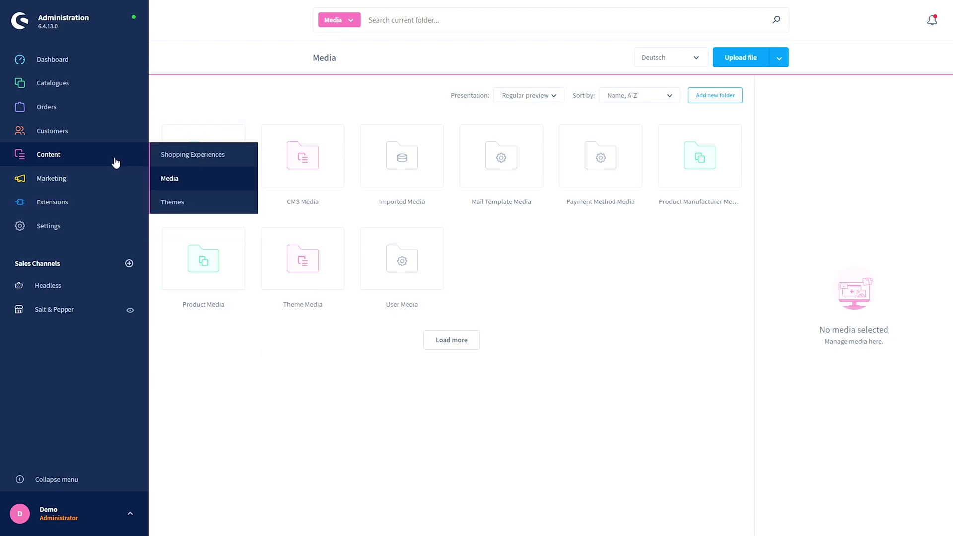
click(172, 202)
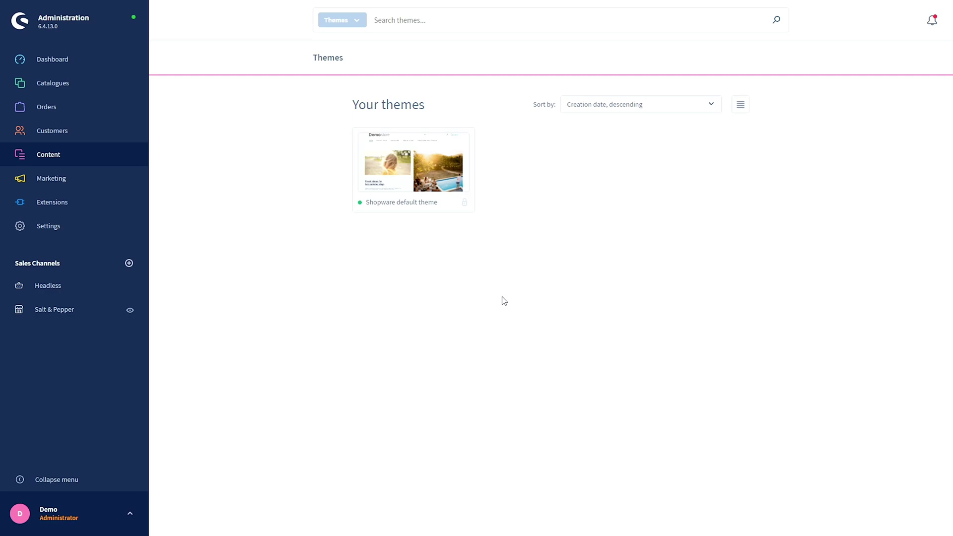
View the sorting options for the themes, then switch the overview's display mode and return to the preview grid.
click(707, 106)
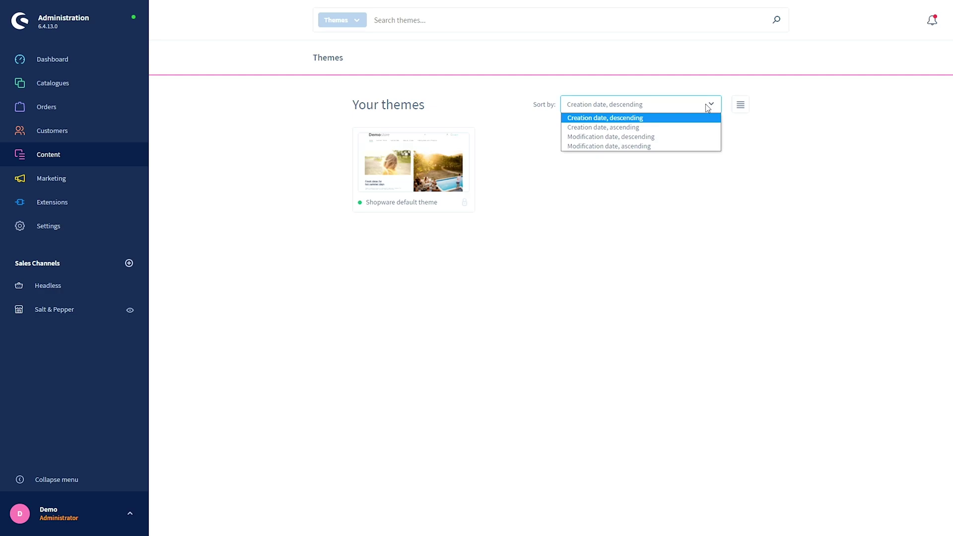
click(741, 105)
click(741, 106)
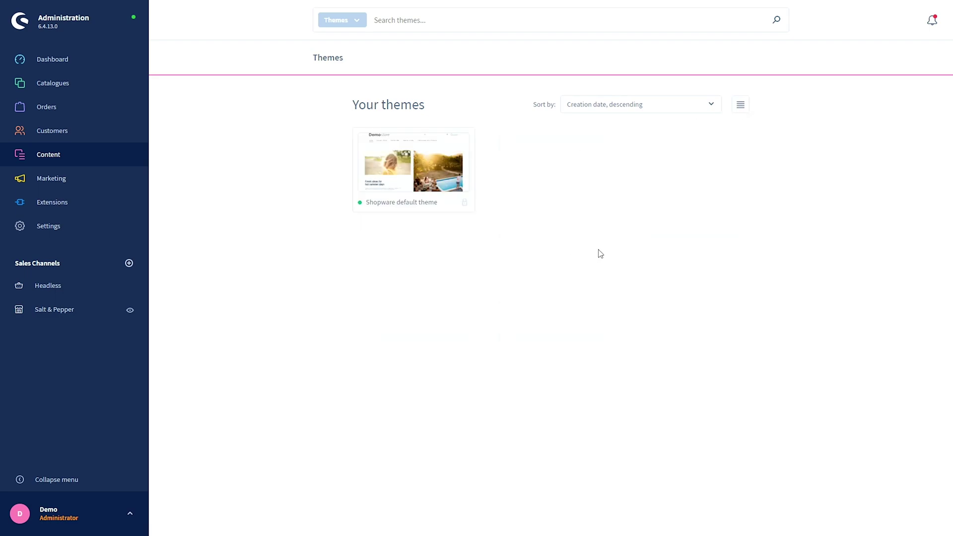
Display the available actions for the Shopware default theme and close them without choosing one.
mouse_move(461, 146)
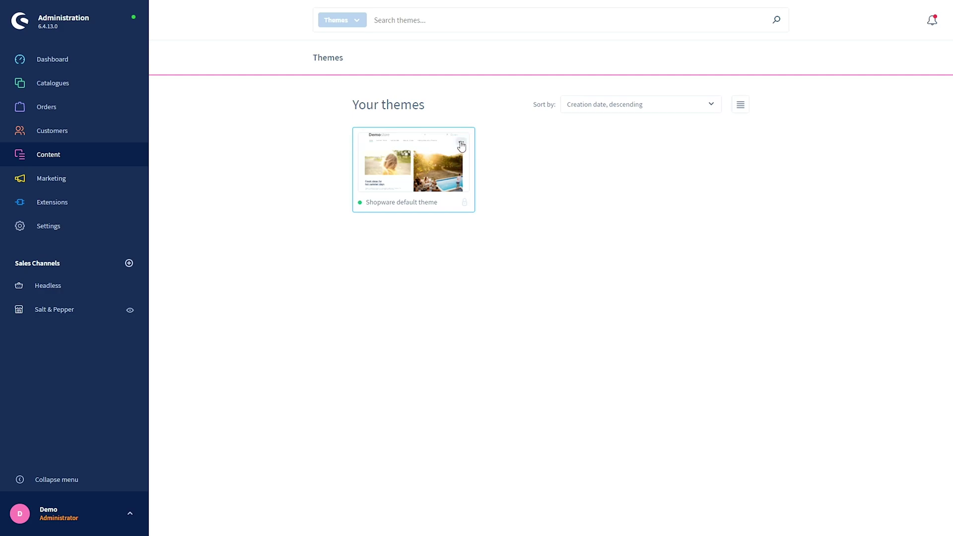
click(461, 146)
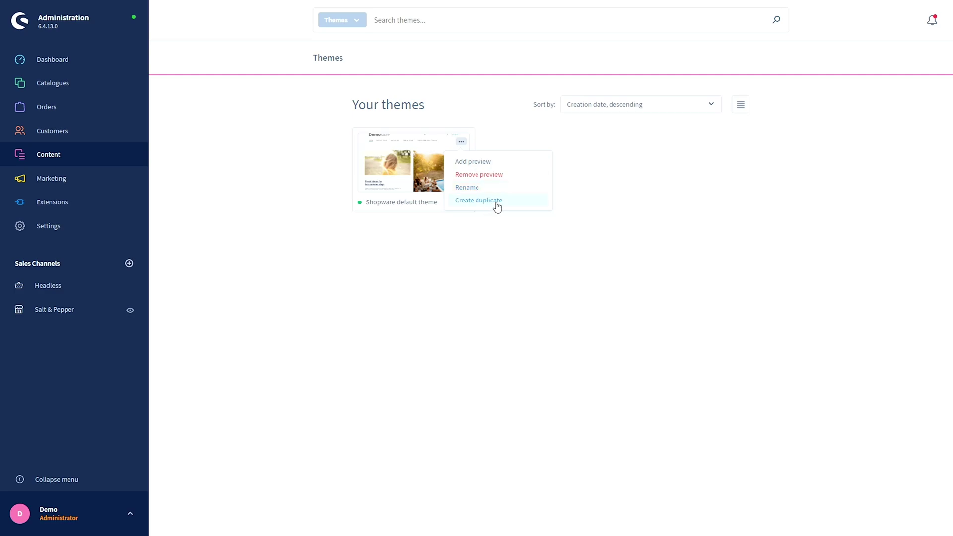
click(527, 271)
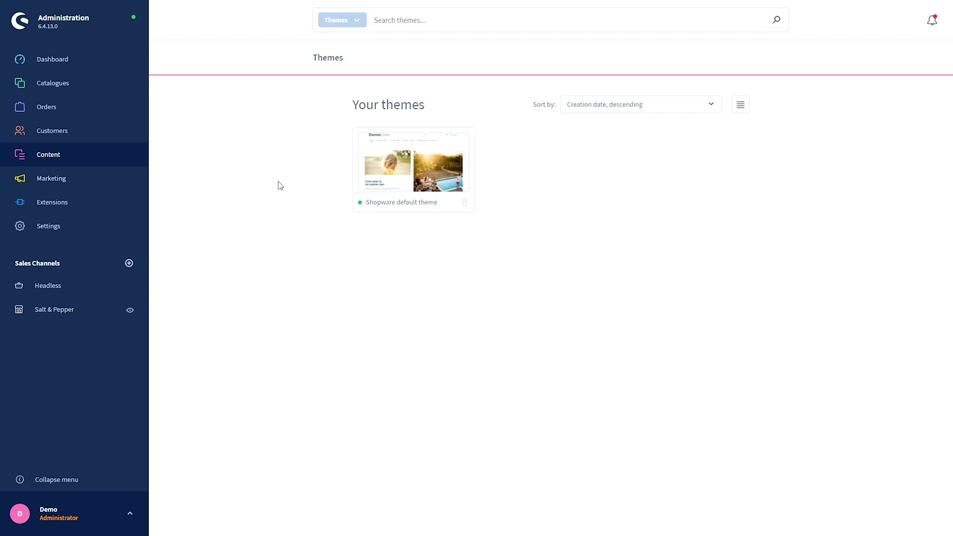
Open the Shopware default theme and examine its theme colours, status messages, typography, e-commerce and media settings.
click(448, 171)
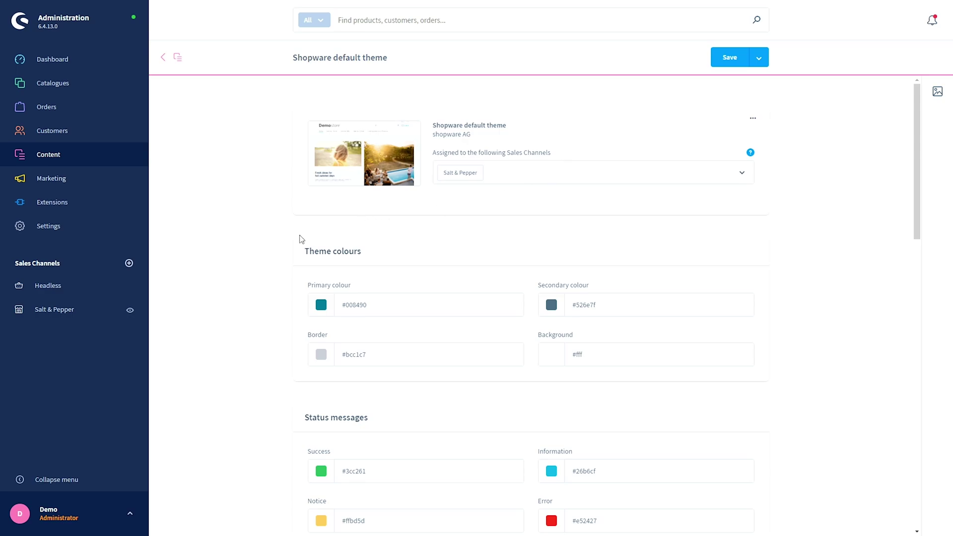
scroll(287, 241, down, 1)
scroll(287, 241, down, 1)
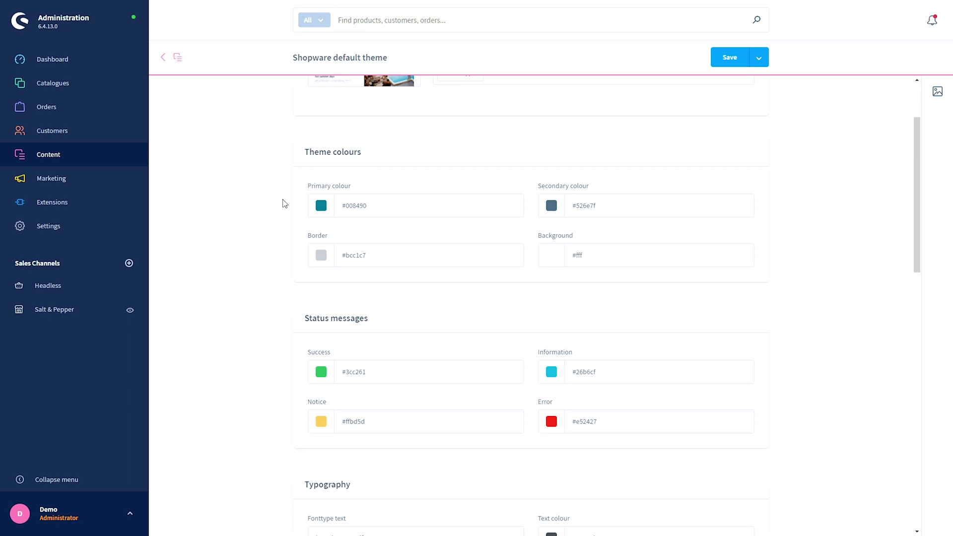
scroll(284, 204, down, 2)
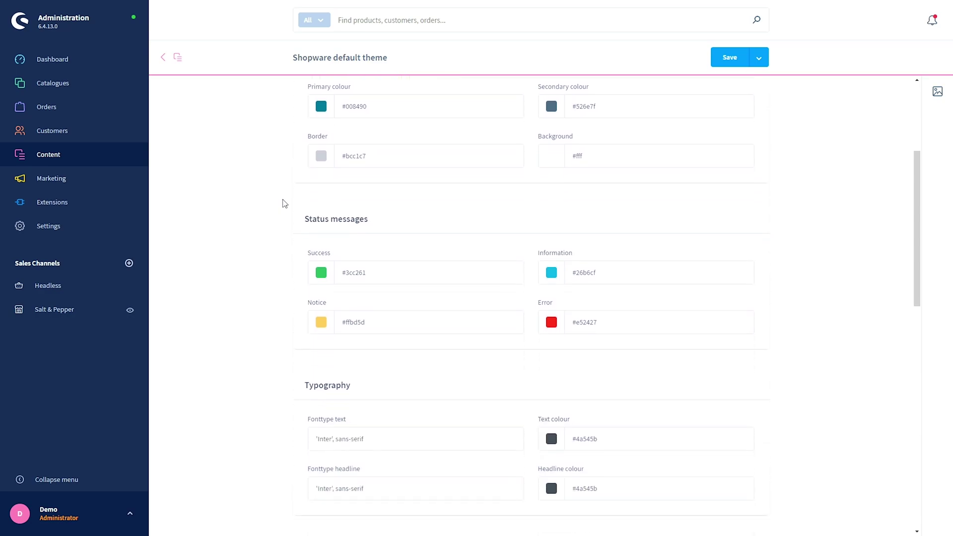
scroll(284, 203, down, 1)
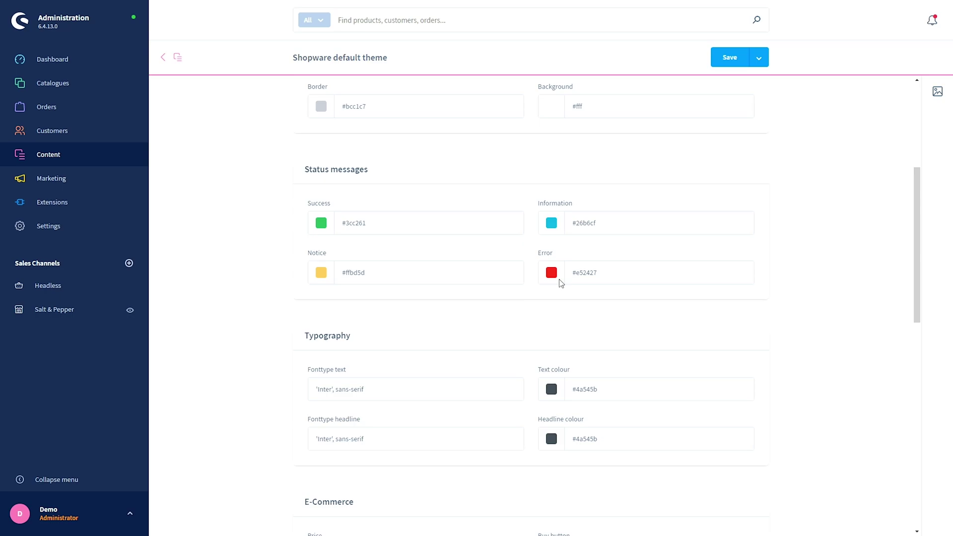
scroll(475, 247, down, 3)
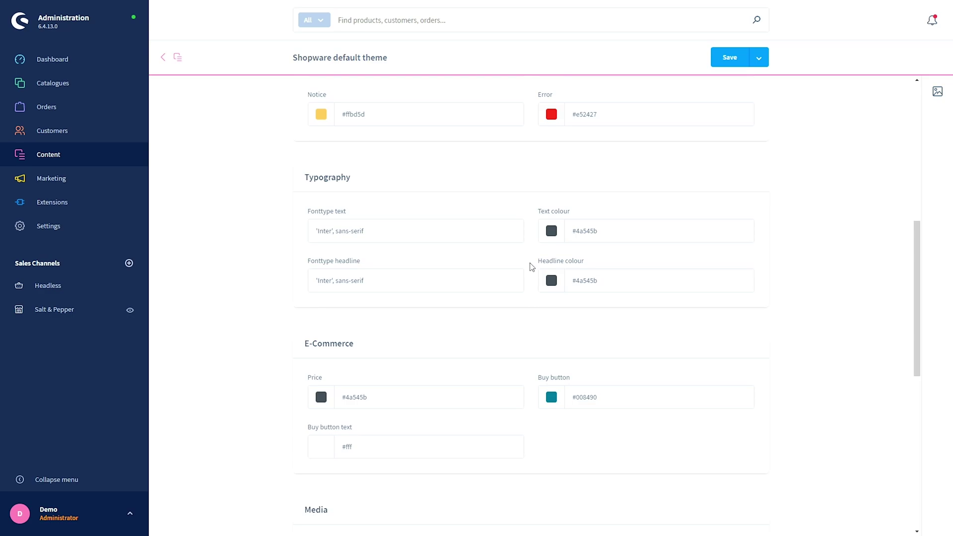
scroll(279, 310, down, 3)
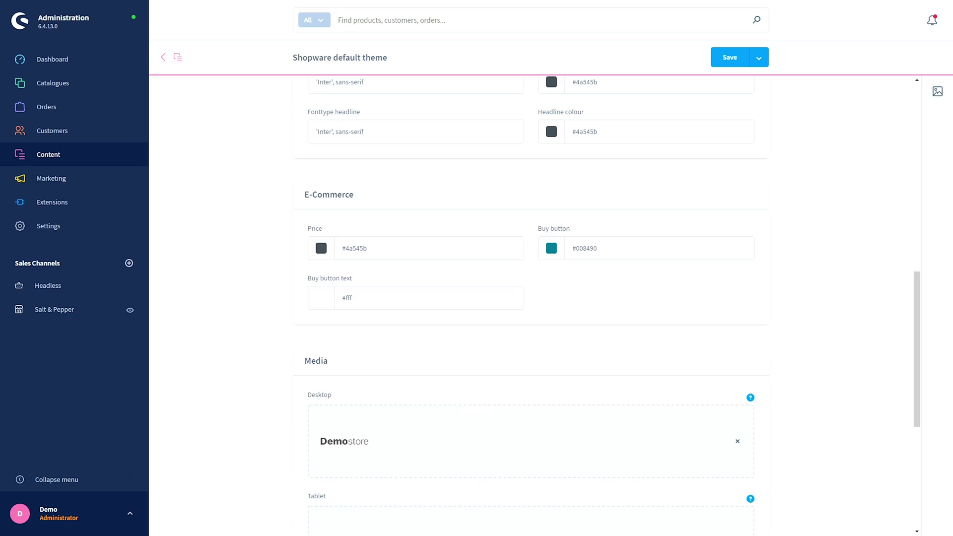
scroll(264, 303, down, 2)
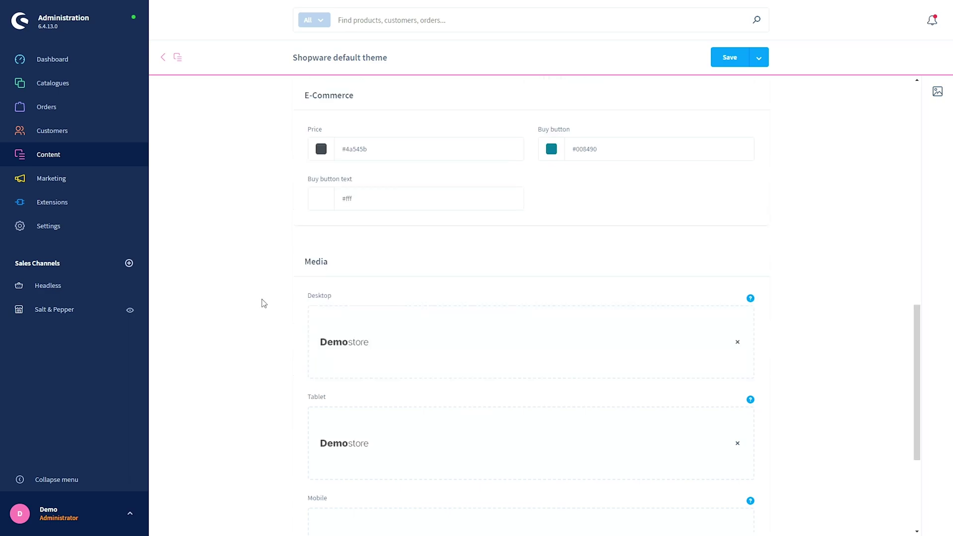
scroll(290, 264, down, 2)
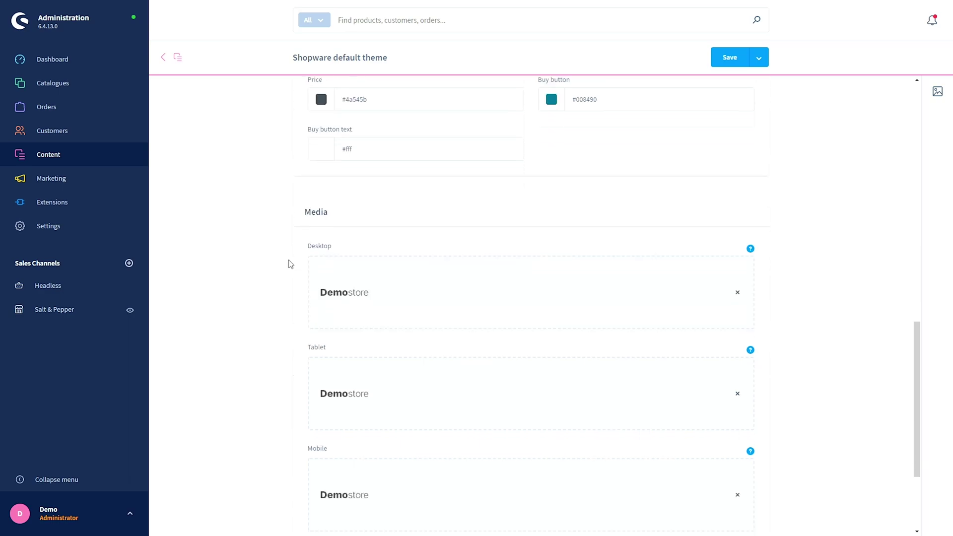
scroll(291, 264, down, 1)
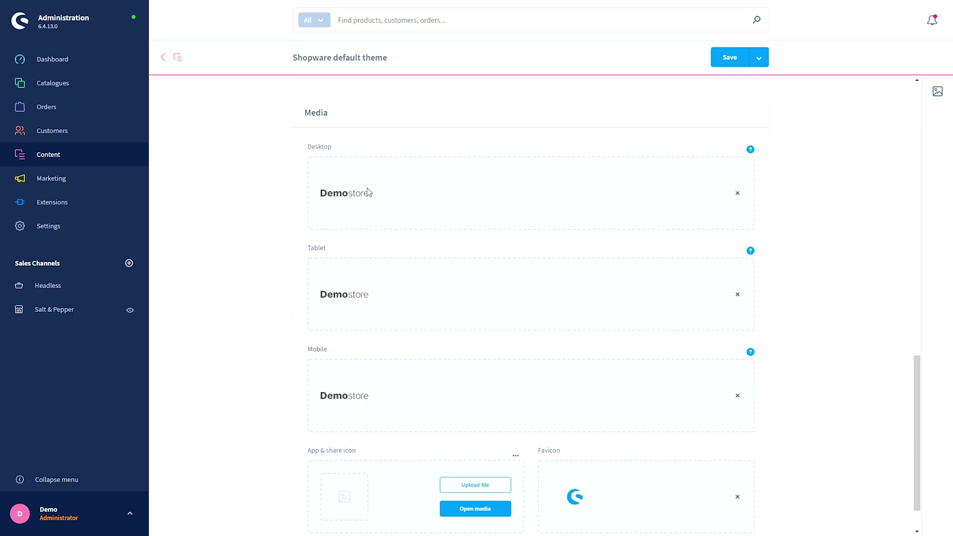
scroll(369, 204, down, 1)
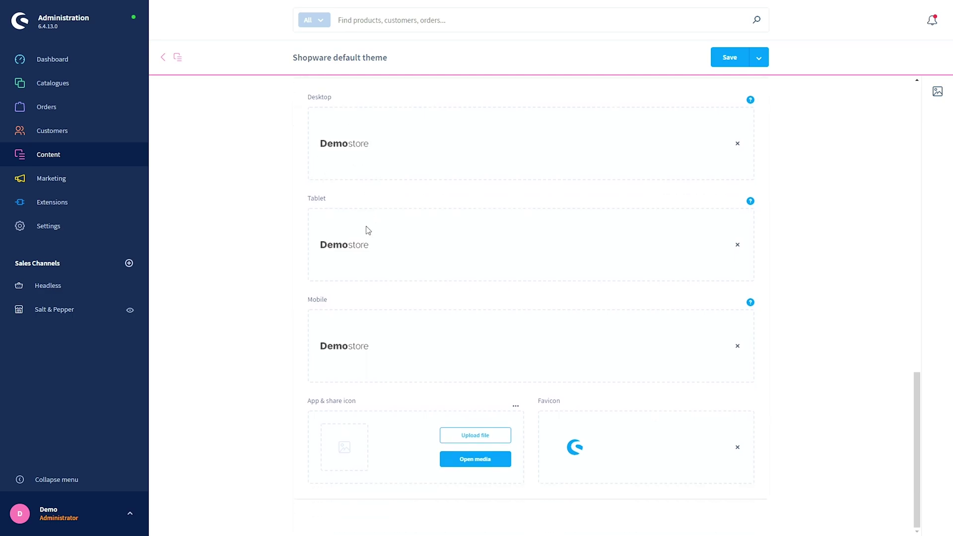